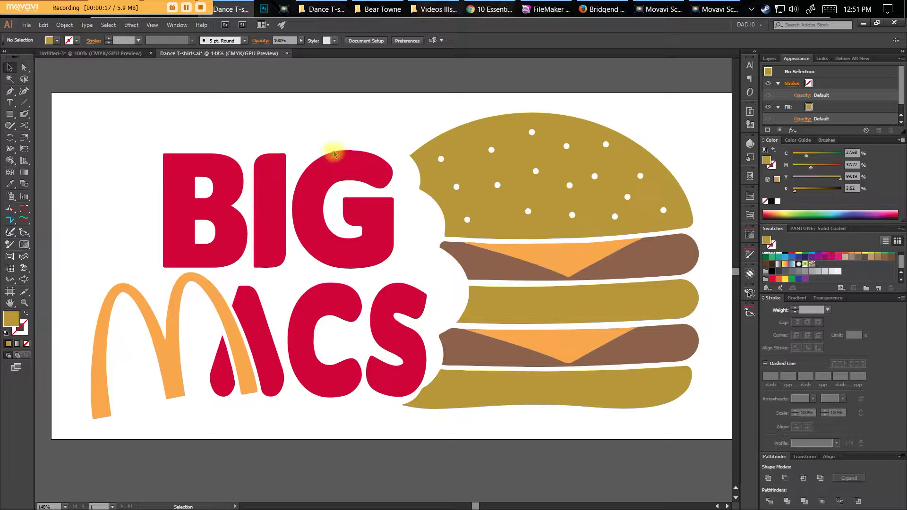
Step: Direct-select the I of BIG, top bun, patty, cheese and middle bun in turn, then deselect
key("a")
left_click(274, 208)
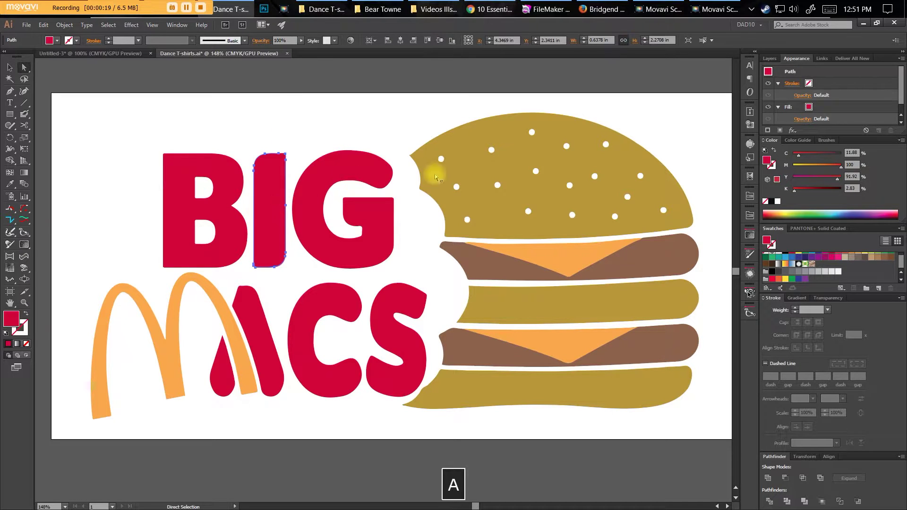
left_click(455, 210)
left_click(506, 259)
left_click(531, 256)
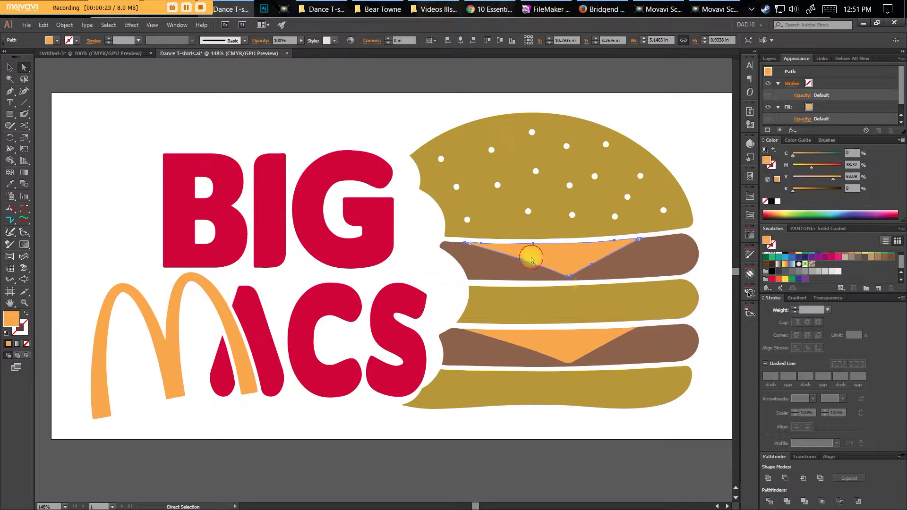
left_click(575, 300)
left_click(671, 135)
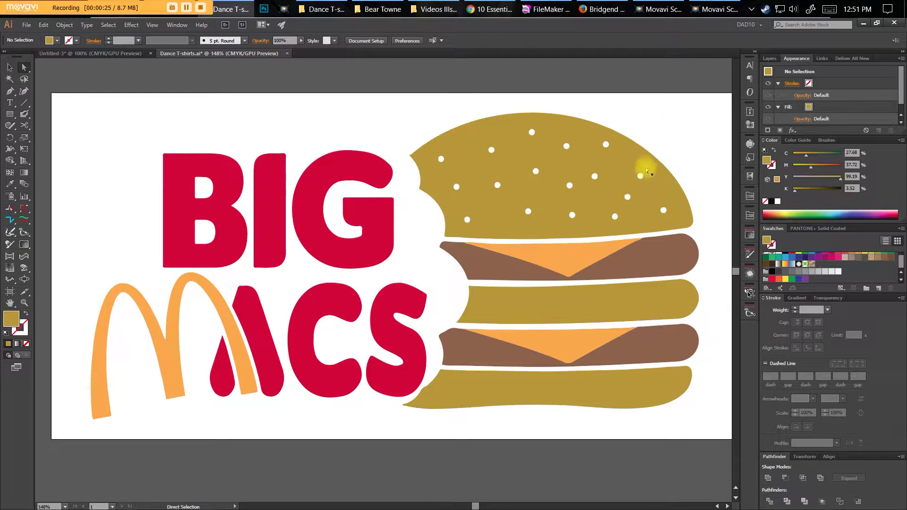
Step: Sample the gold bun colour C=28 M=38 Y=99 K=4 with the Eyedropper and save it as a spot swatch
key("space")
left_click_drag(611, 121, 665, 114)
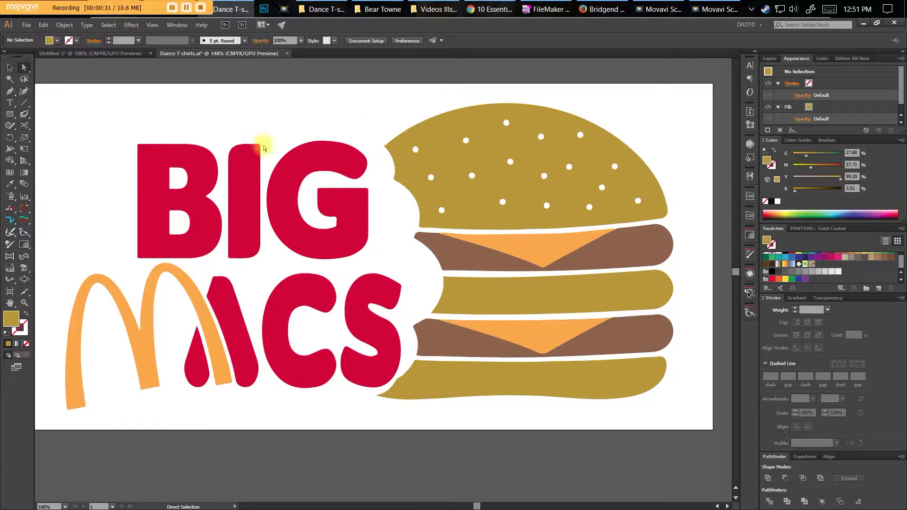
left_click(9, 183)
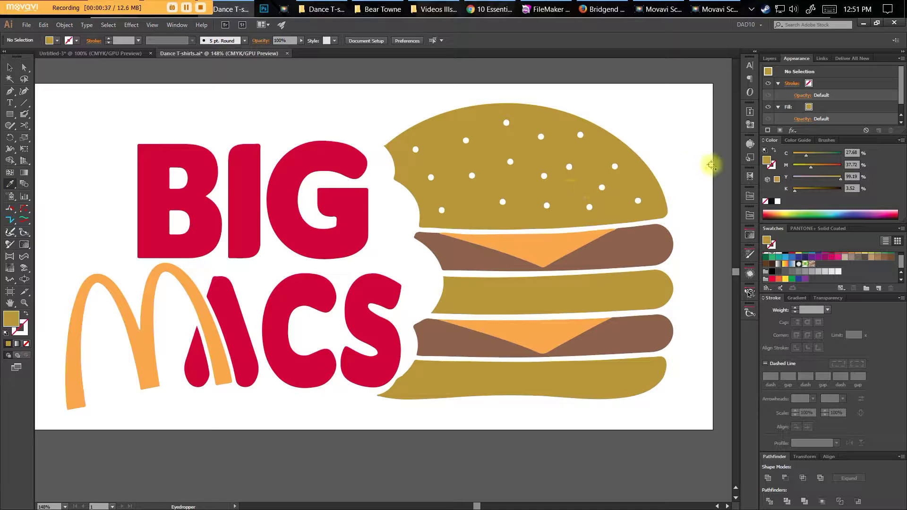
left_click(878, 288)
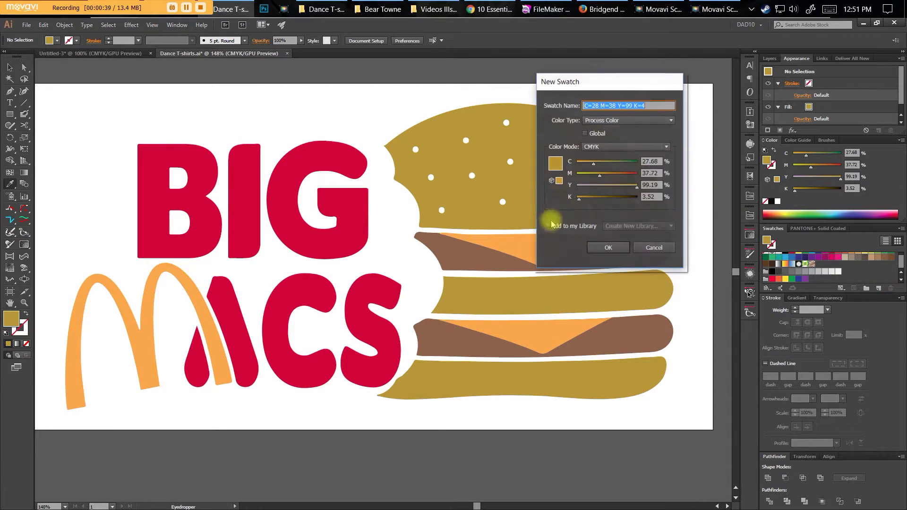
left_click(614, 121)
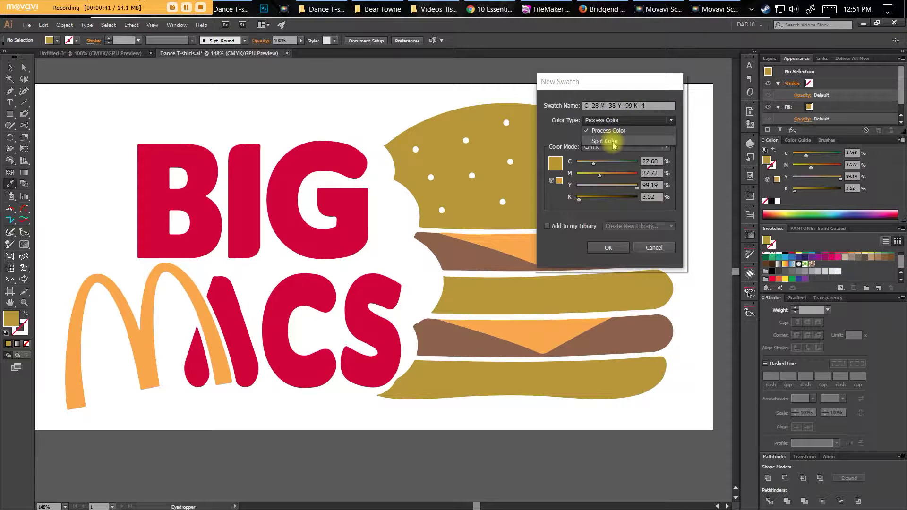
left_click(605, 141)
left_click(616, 247)
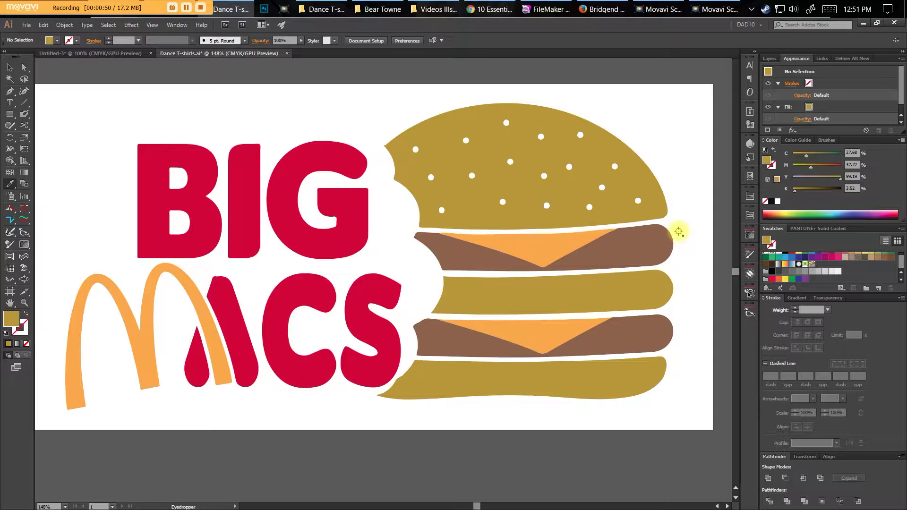
Step: Limit the Color Guide to Color Books > PANTONE+ Solid Coated, then sample the patty's brown
left_click(794, 140)
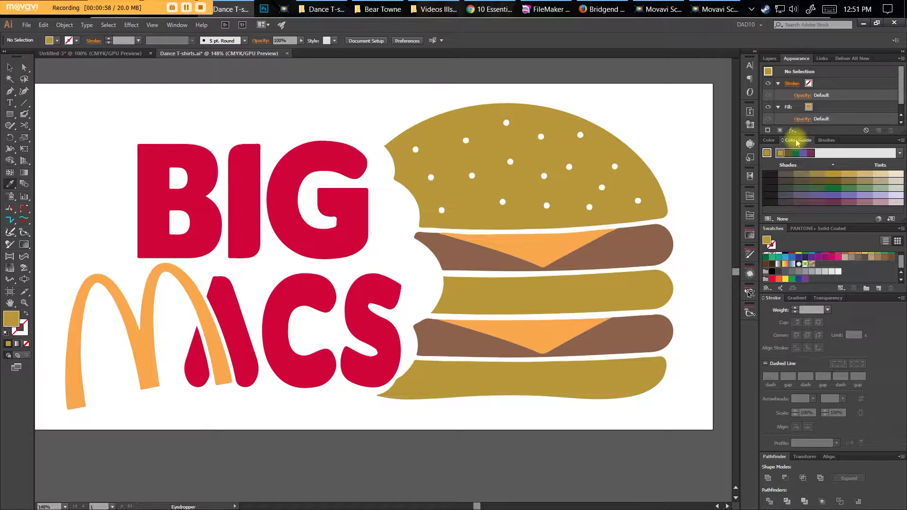
left_click(769, 219)
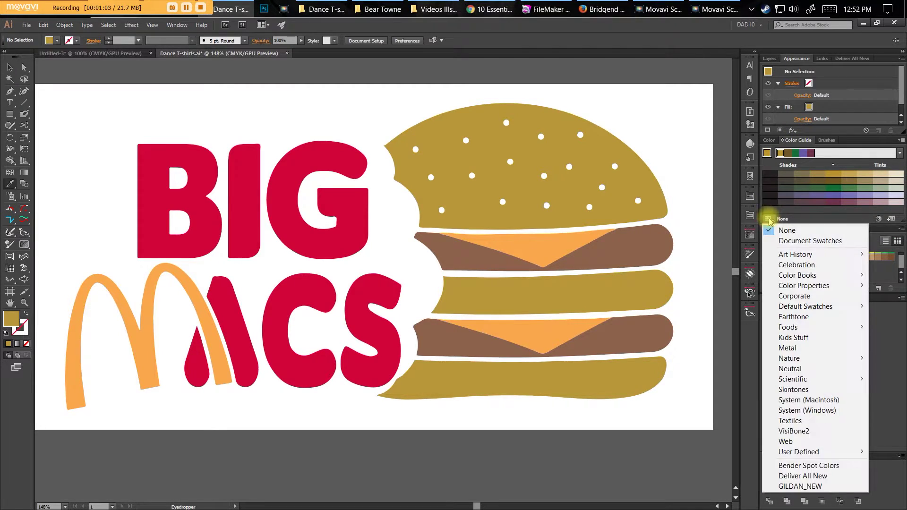
mouse_move(797, 275)
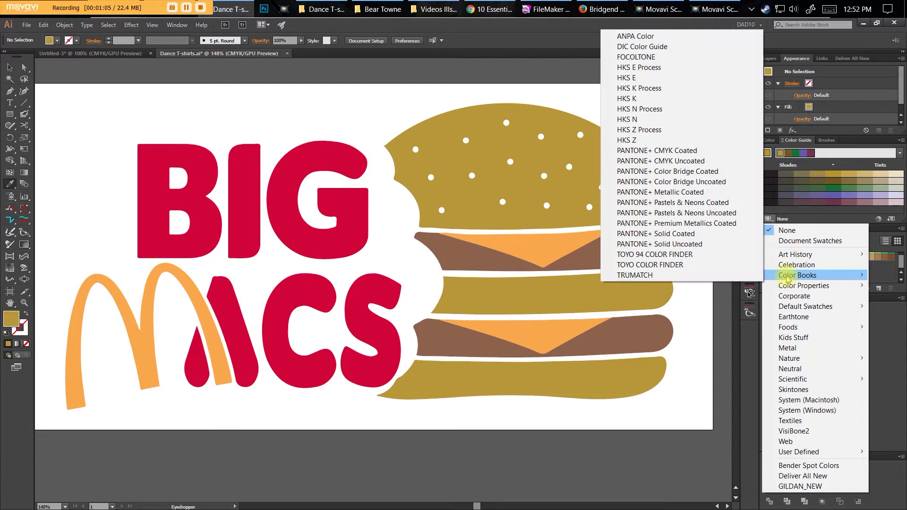
left_click(692, 234)
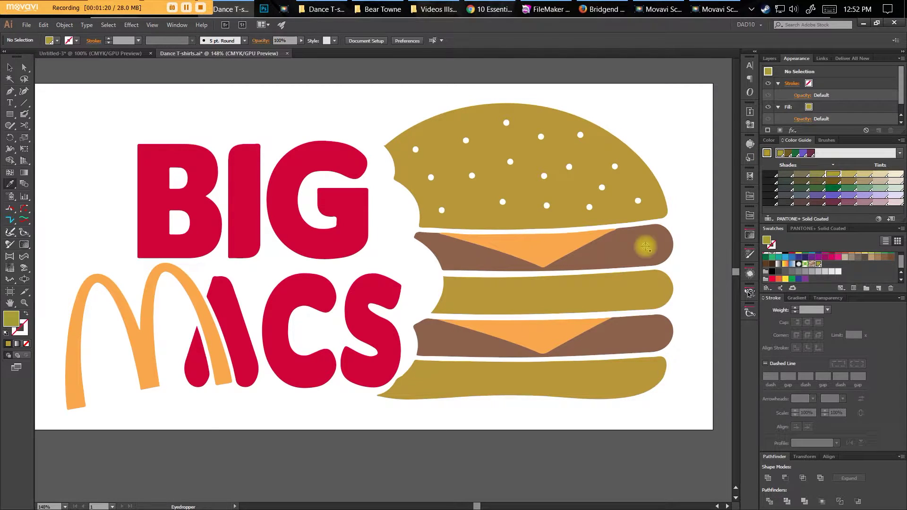
left_click(645, 245)
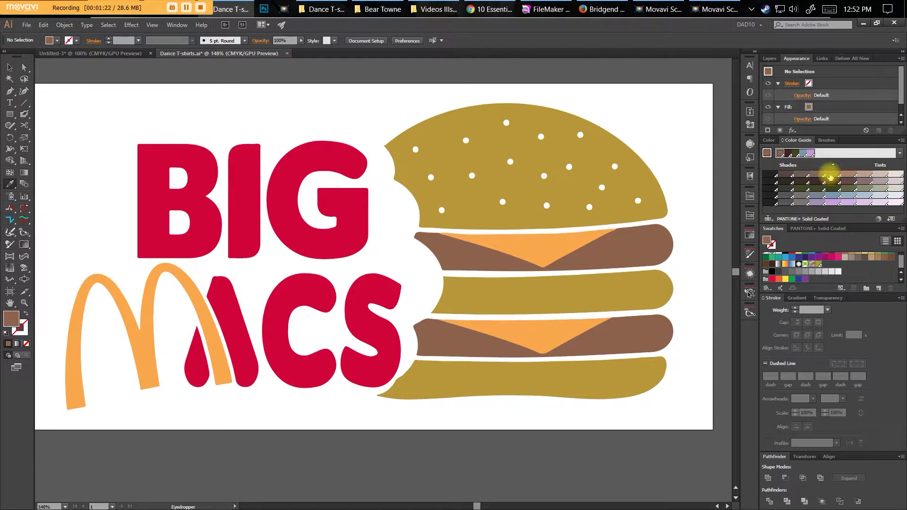
Step: Sample the red BIG lettering and orange arches, and add an orange Pantone shade to Swatches
left_click(347, 225)
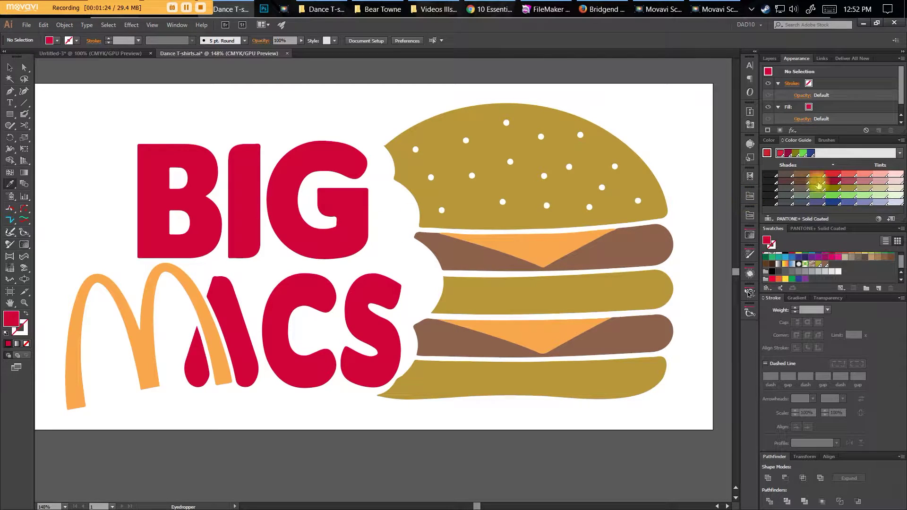
left_click(213, 331)
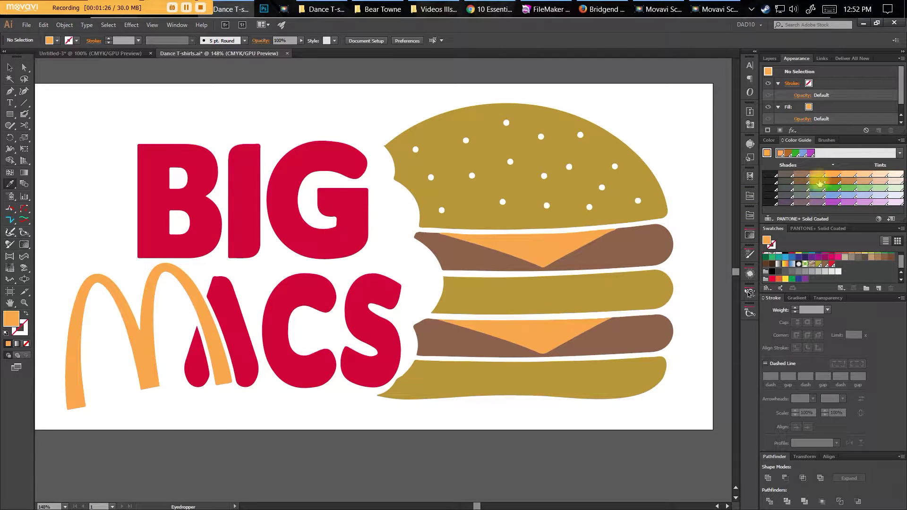
left_click(831, 177)
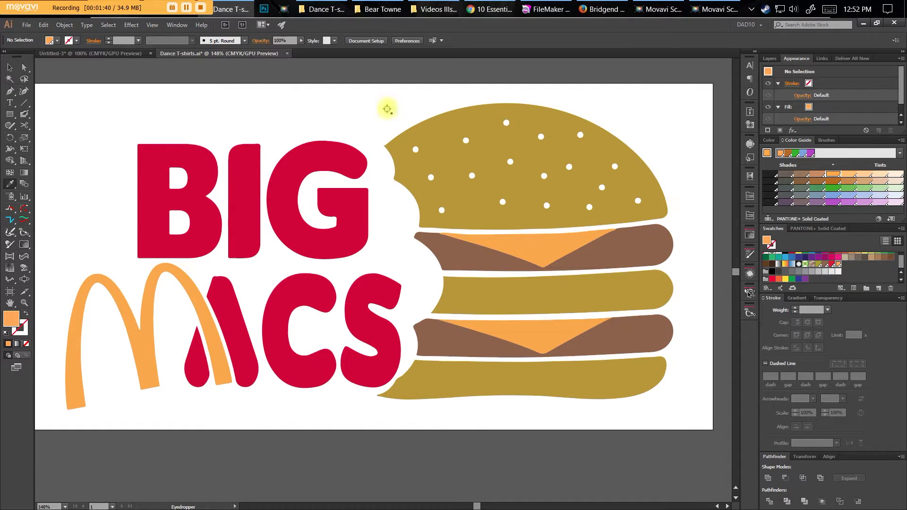
left_click(12, 69)
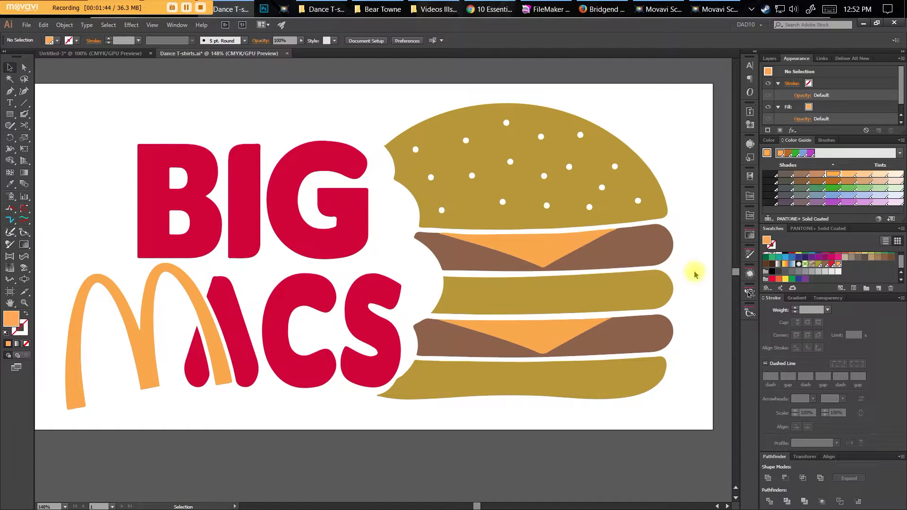
Step: Direct-select the top bun and use Select > Same > Fill Color to select all gold shapes
left_click(563, 188)
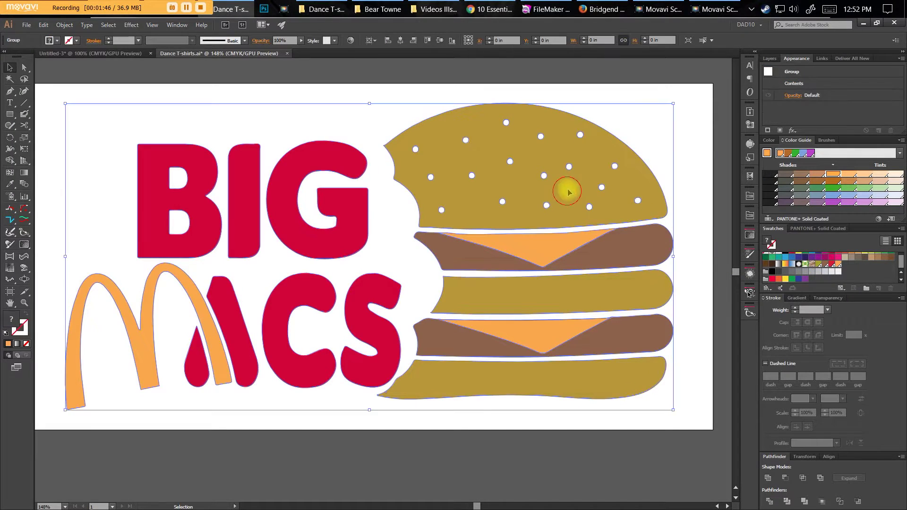
key("a")
left_click(601, 163)
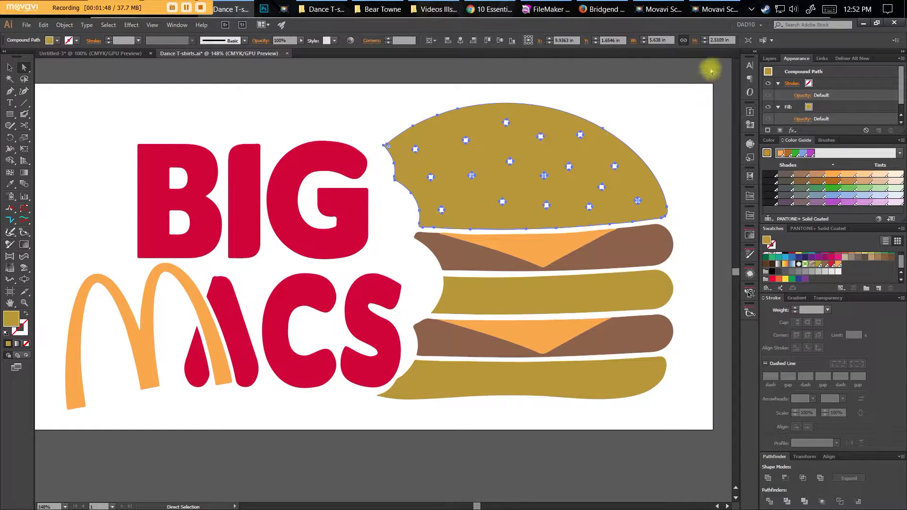
left_click(107, 27)
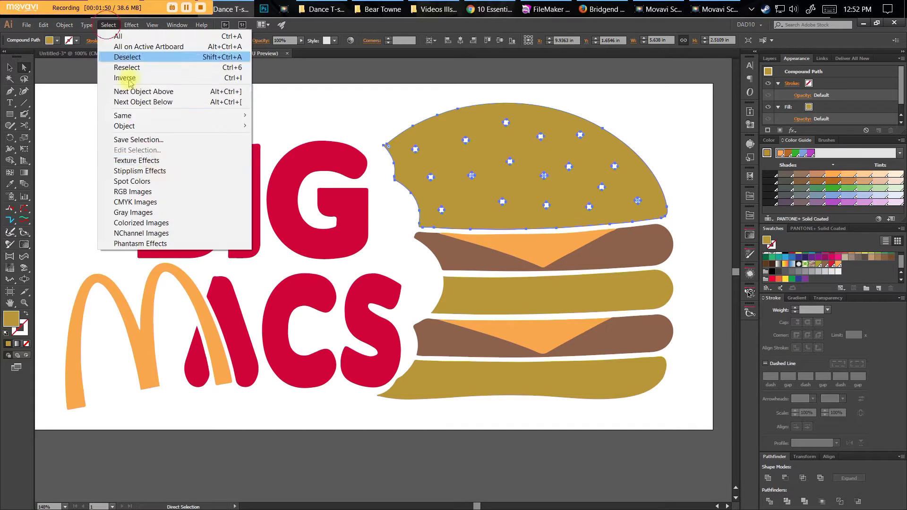
mouse_move(162, 115)
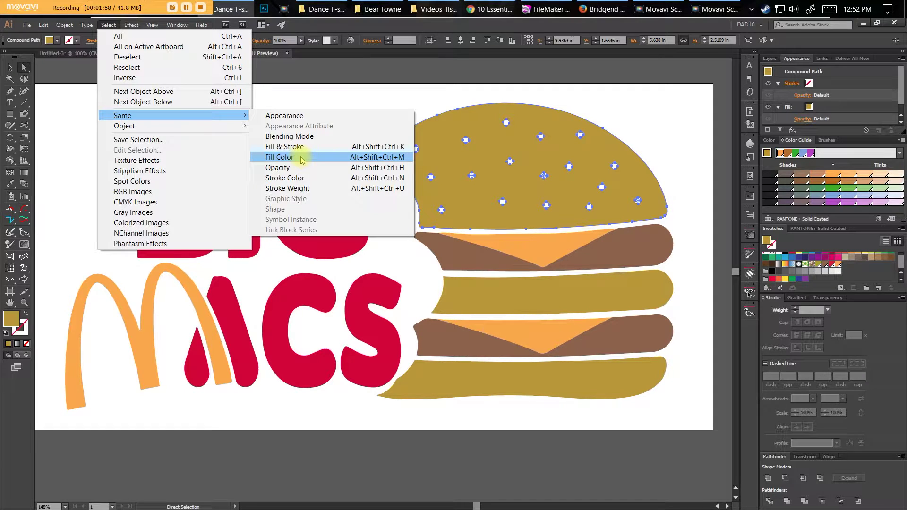
left_click(301, 158)
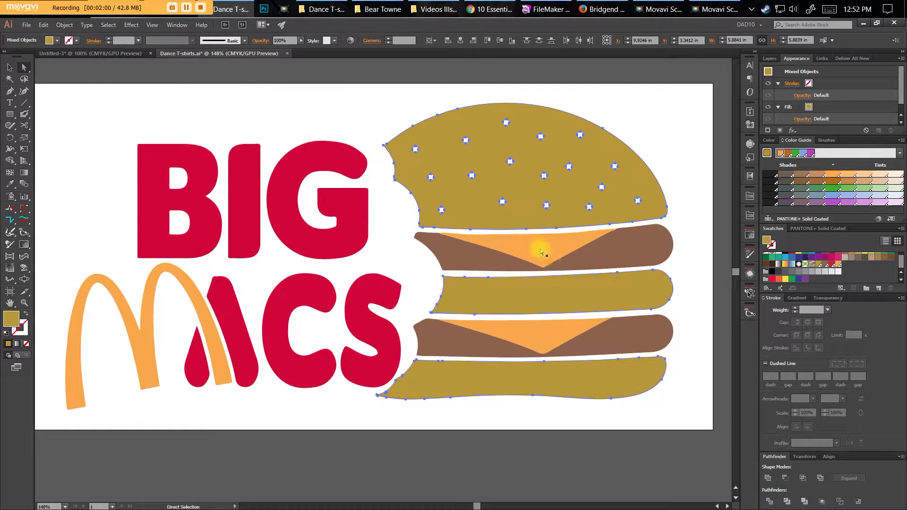
Step: Check the gold fill's CMYK values in the Color panel, undo a stray selection, then deselect
left_click(825, 269)
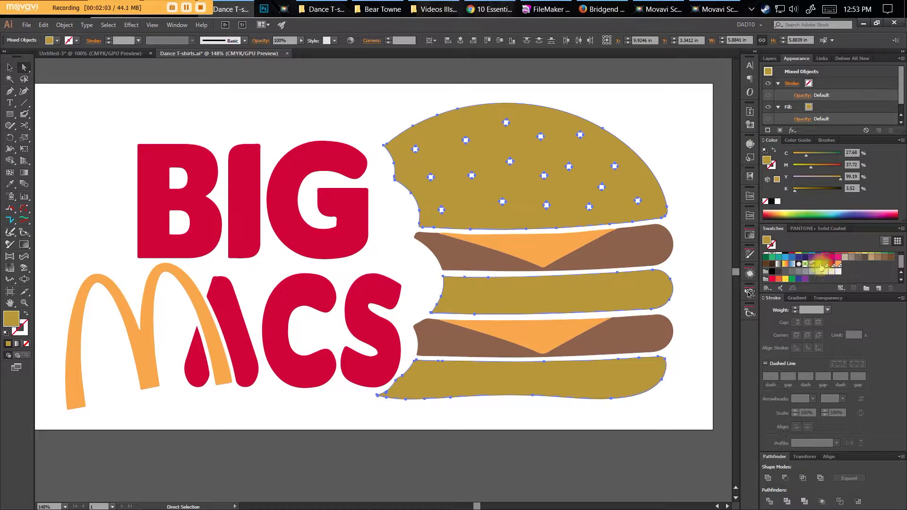
left_click(641, 186)
key("ctrl+z")
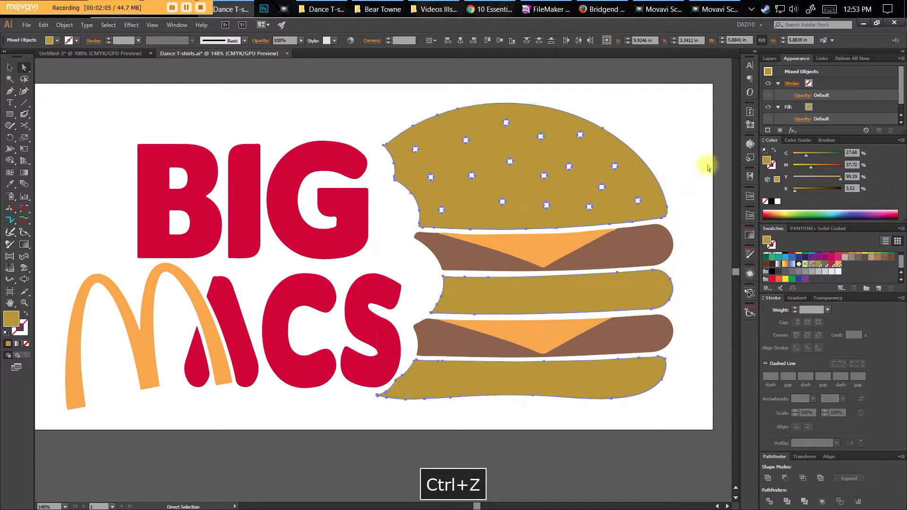
key("v")
left_click(707, 167)
key("space")
left_click_drag(675, 168, 612, 209)
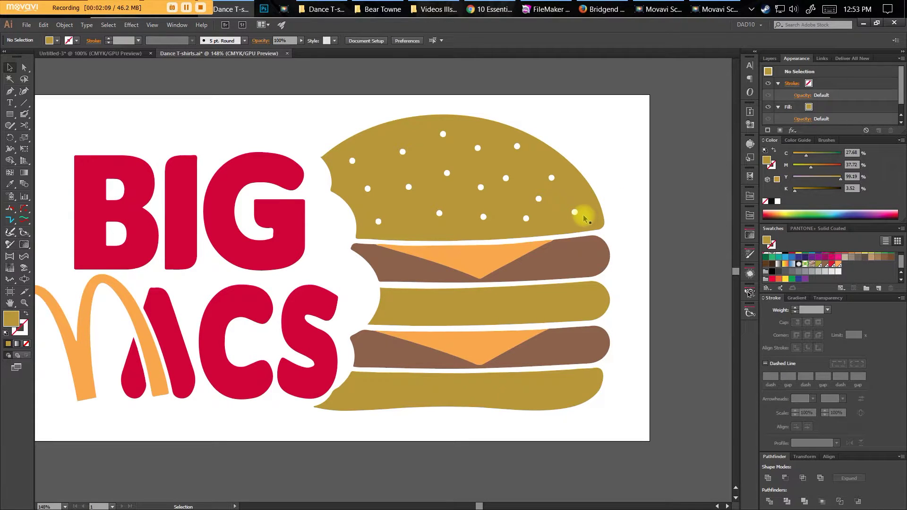
Step: Select the PANTONE 7767 C swatch and extend the selection to neighbouring Pantone swatches
key("space")
left_click_drag(503, 178, 588, 184)
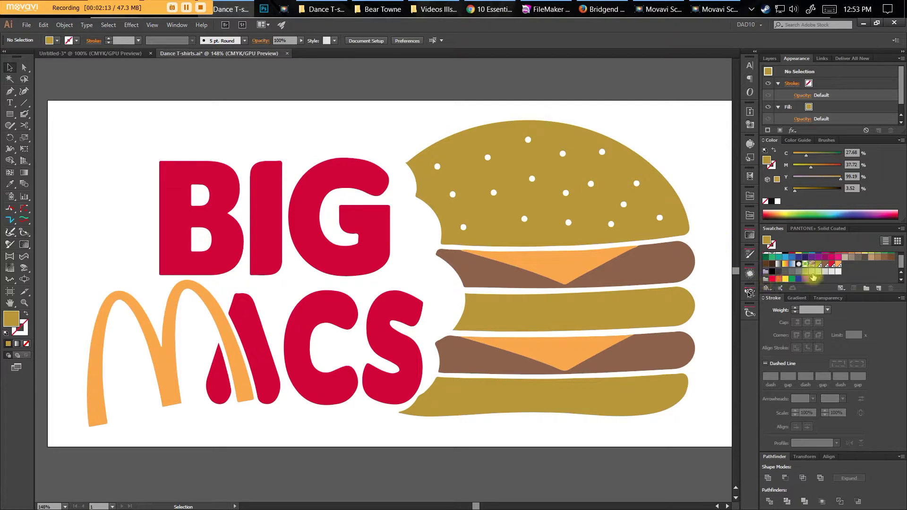
left_click(819, 264)
left_click(838, 264, "shift")
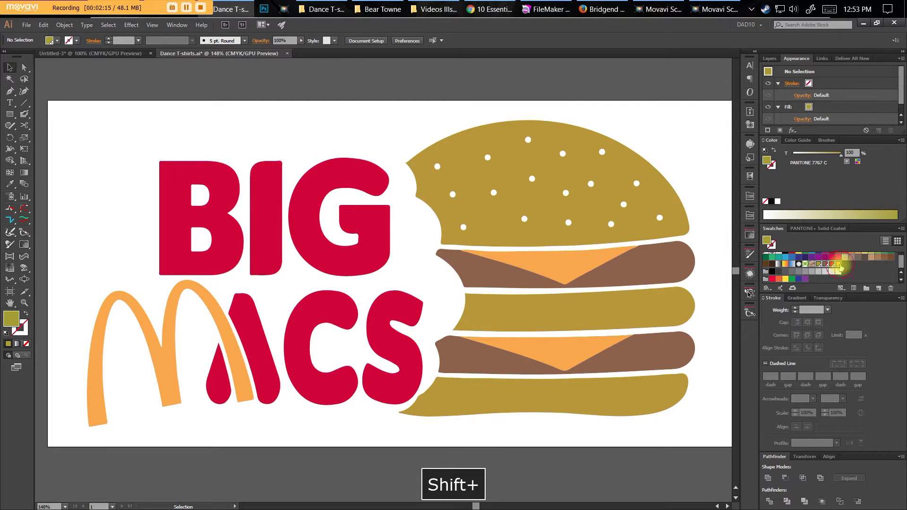
key("space")
left_click_drag(665, 287, 563, 274)
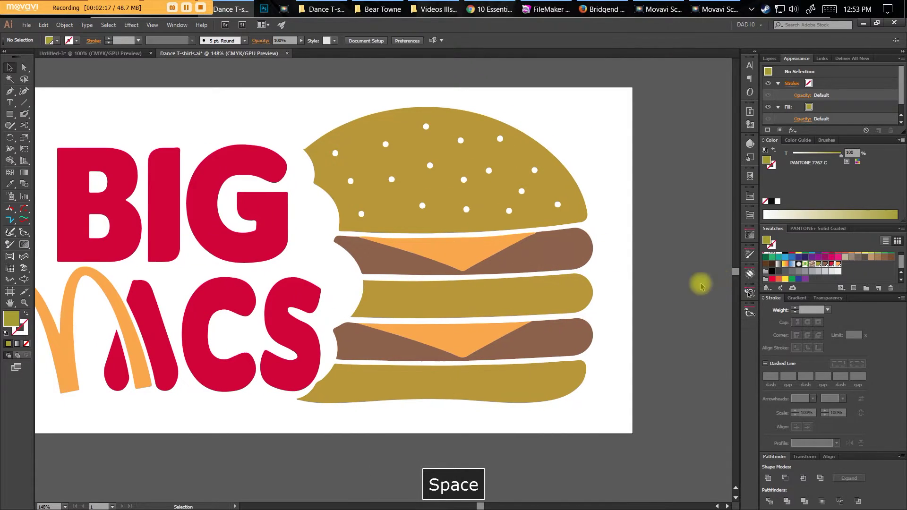
Step: Adjust the swatch selection around PANTONE 804 C and 1795 C, then make Color Group 1 from it
key("a")
left_click(824, 268)
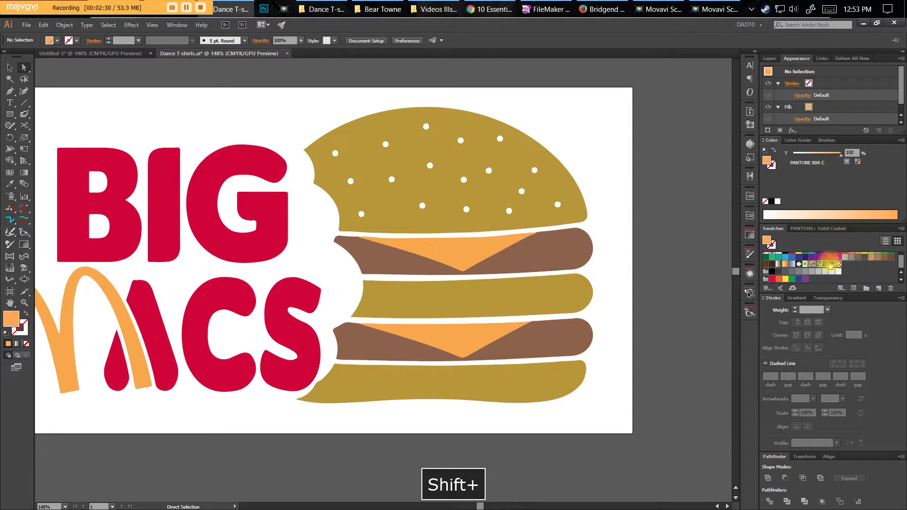
left_click(815, 263, "shift")
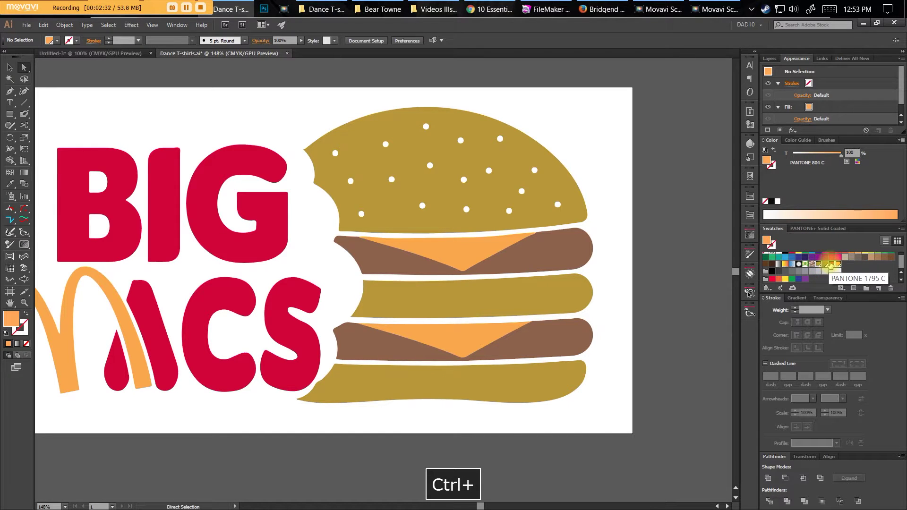
left_click(832, 264, "ctrl")
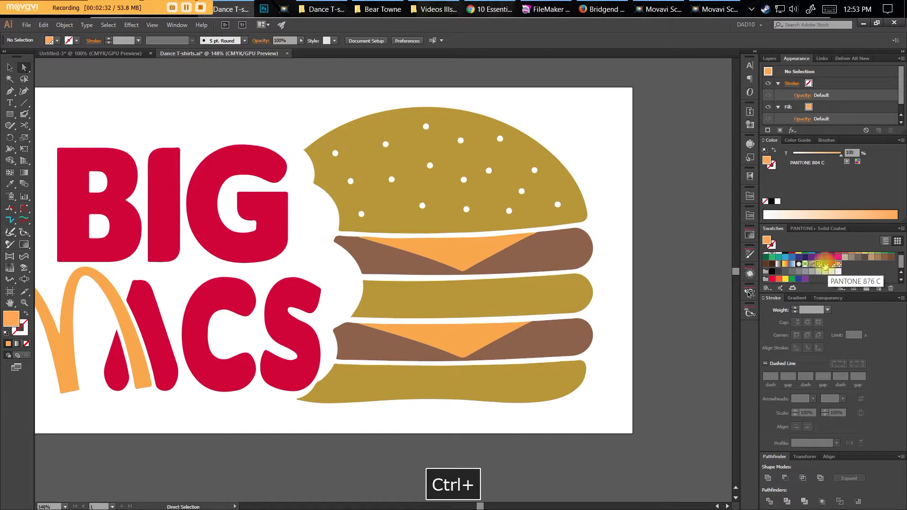
left_click(868, 289)
key("Return")
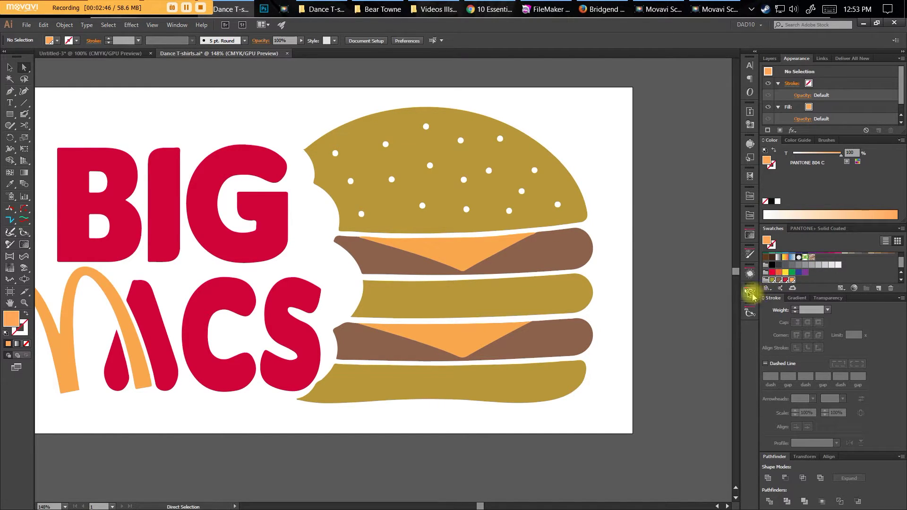
left_click(683, 274)
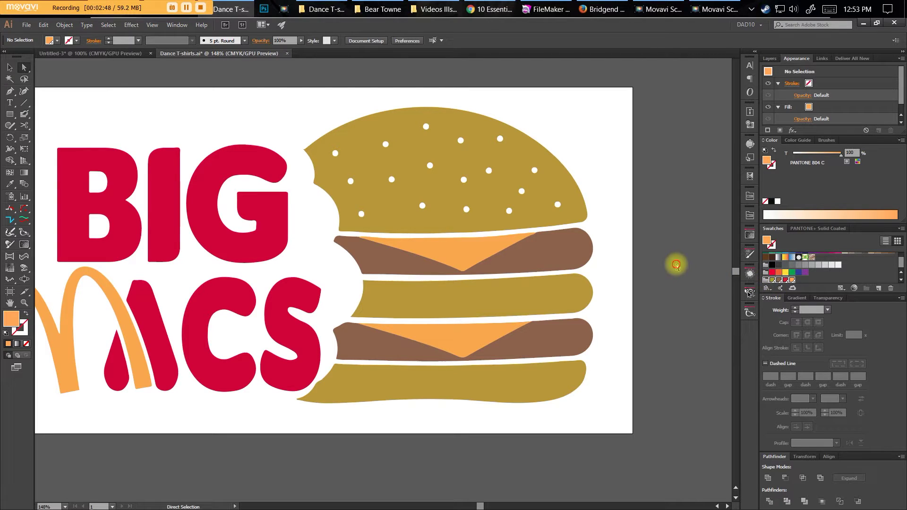
Step: Marquee-select all the artwork and open Recolor Artwork with 4 colours, applying Color Group 1
left_click_drag(56, 106, 638, 398)
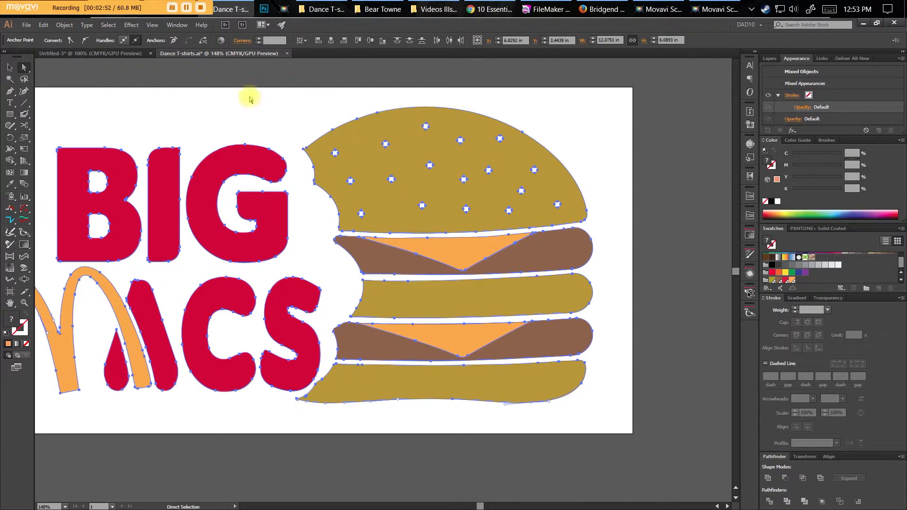
key("space")
left_click_drag(263, 121, 300, 120)
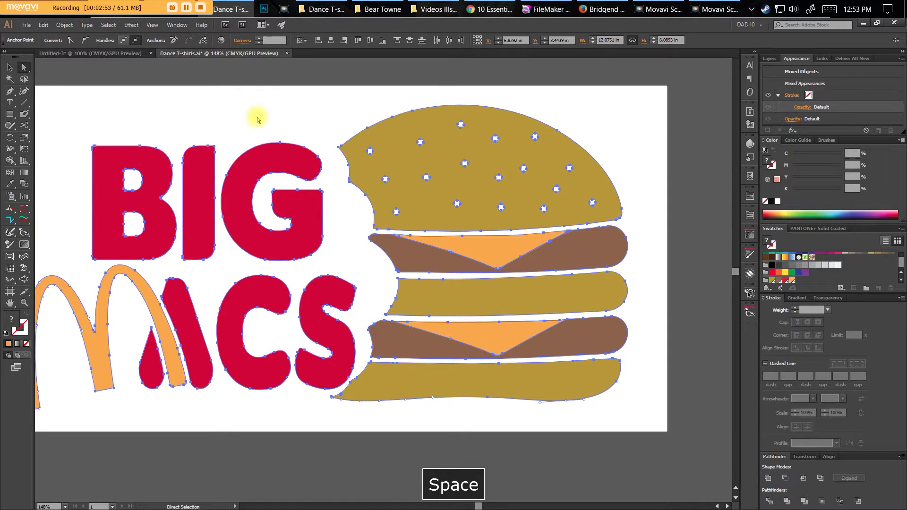
left_click(221, 41)
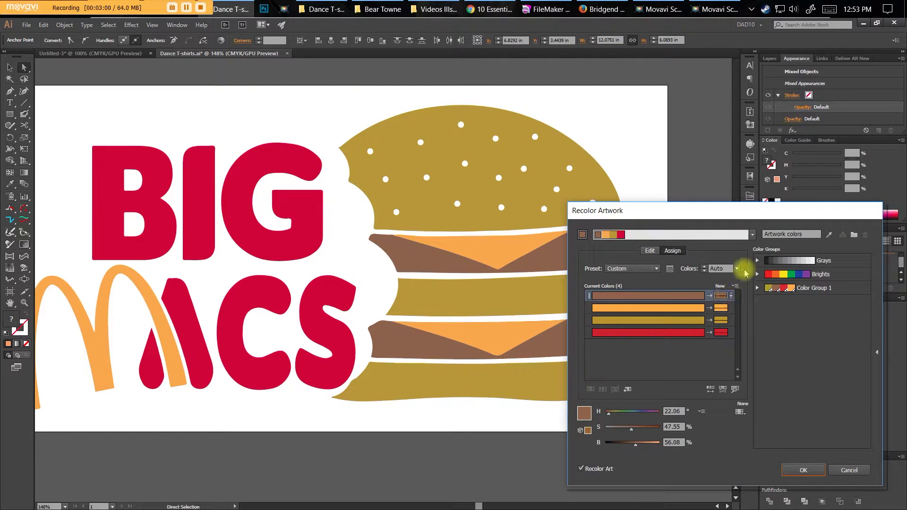
left_click(737, 269)
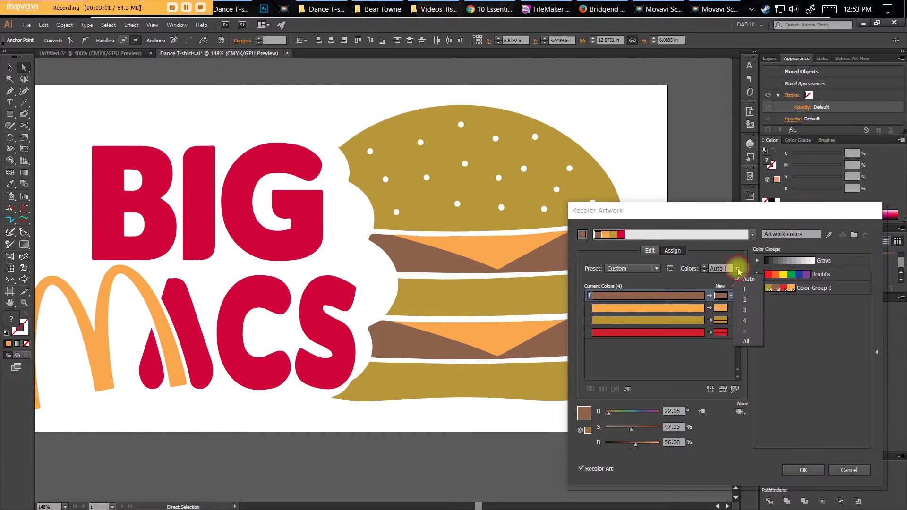
left_click(751, 324)
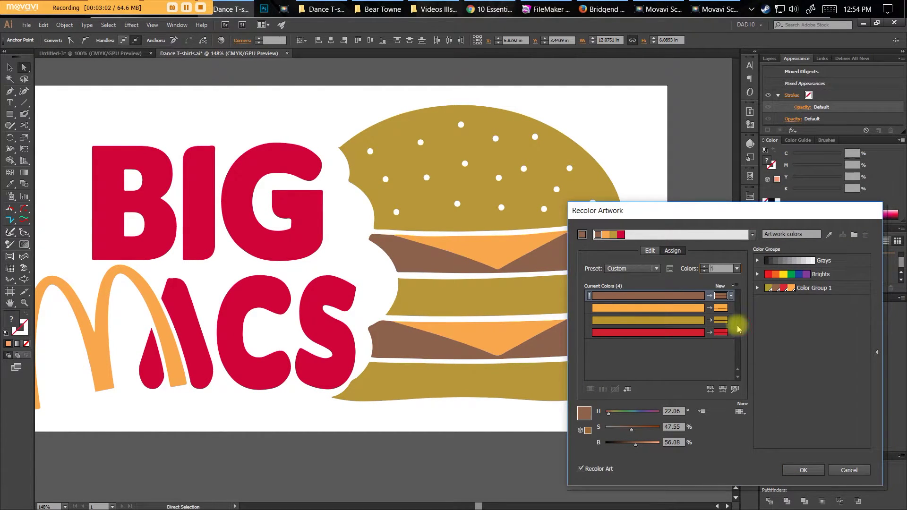
left_click(773, 289)
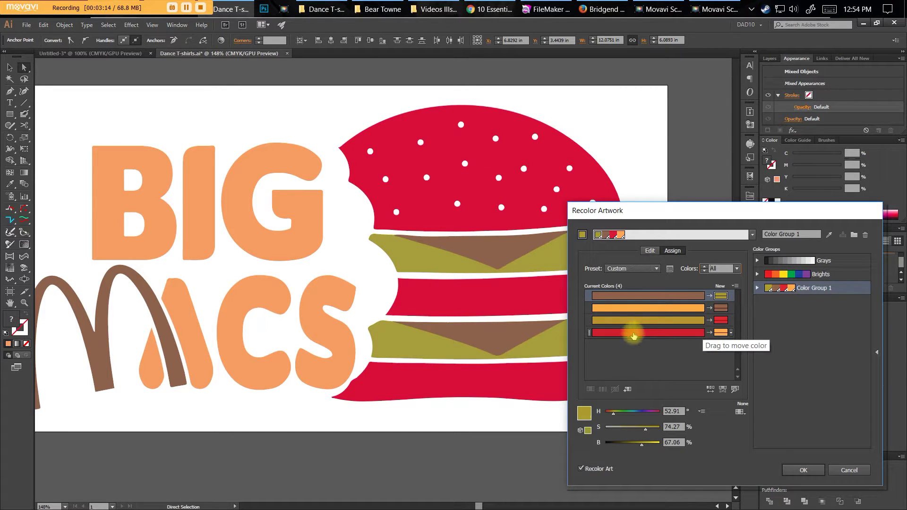
Step: Swap the last two rows' new colours, apply the recolouring, and decline saving Color Group 1 changes
left_click_drag(720, 318, 721, 295)
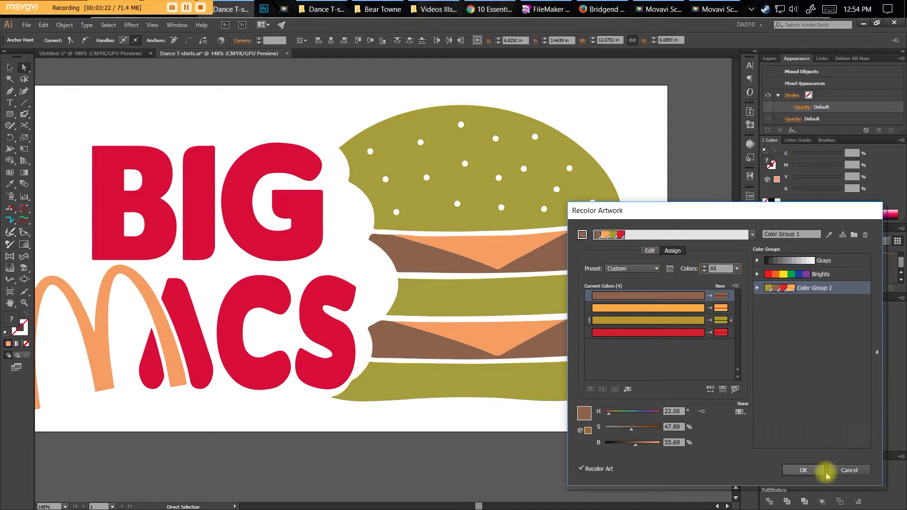
left_click(806, 469)
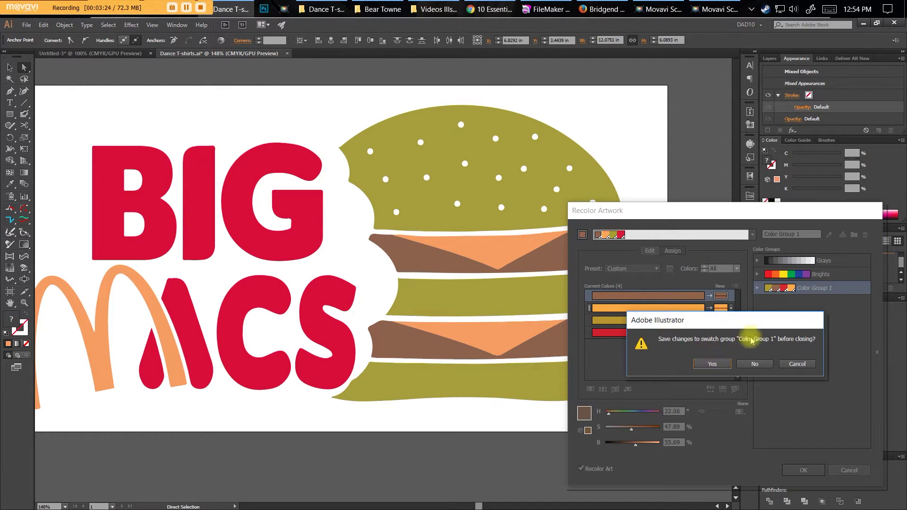
left_click(756, 367)
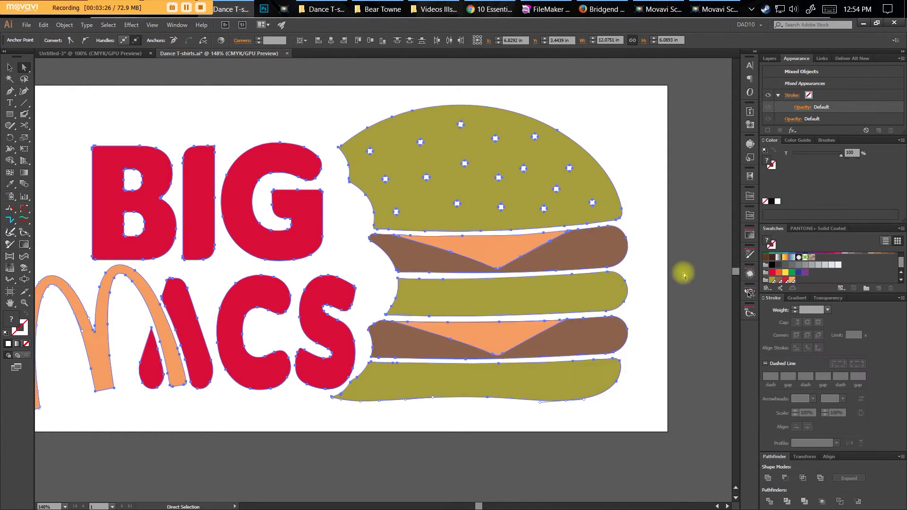
key("space")
left_click_drag(603, 219, 620, 236)
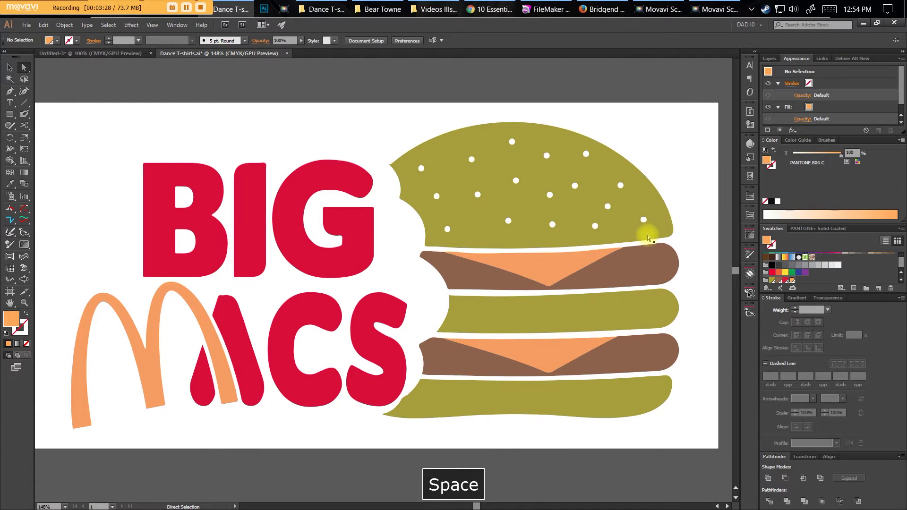
Step: Set print Media Size to match the document and Output to Separations (Host-Based), keeping the settings with Done
key("ctrl+p")
left_click(302, 201)
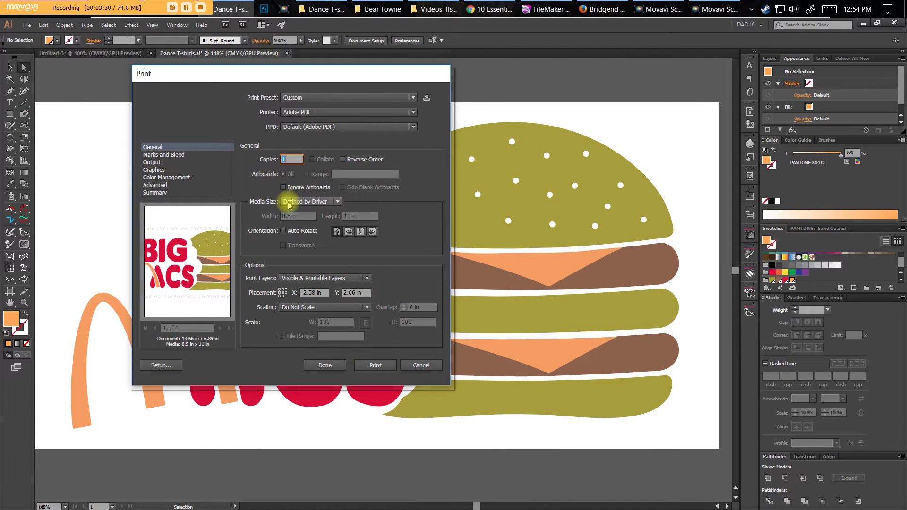
left_click(294, 217)
left_click(159, 162)
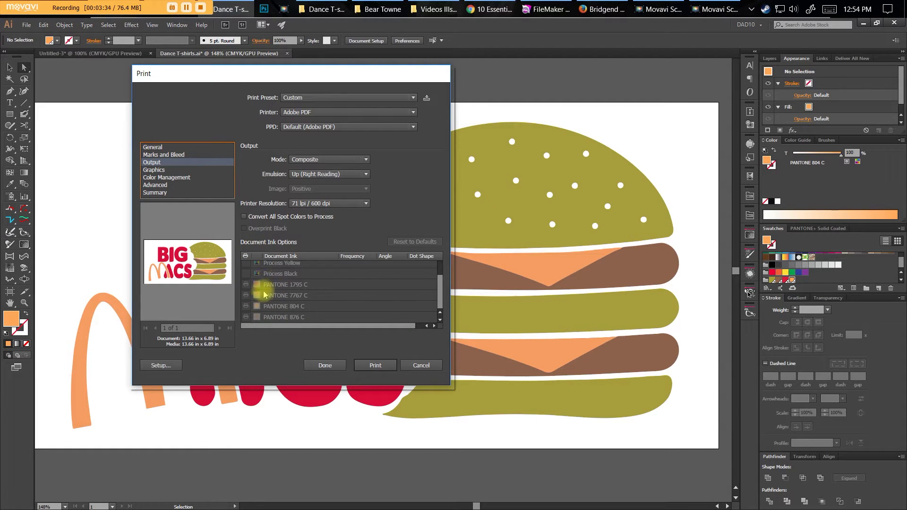
left_click(305, 161)
left_click(317, 175)
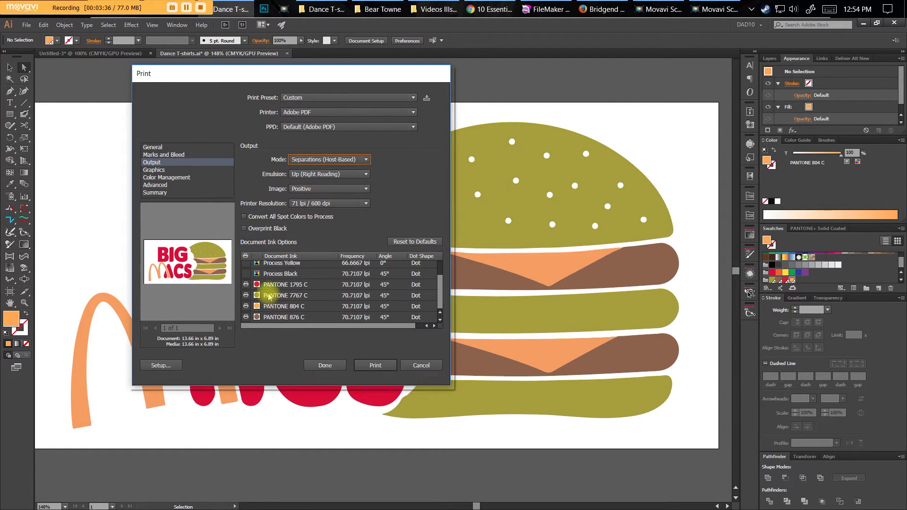
left_click(326, 366)
key("space")
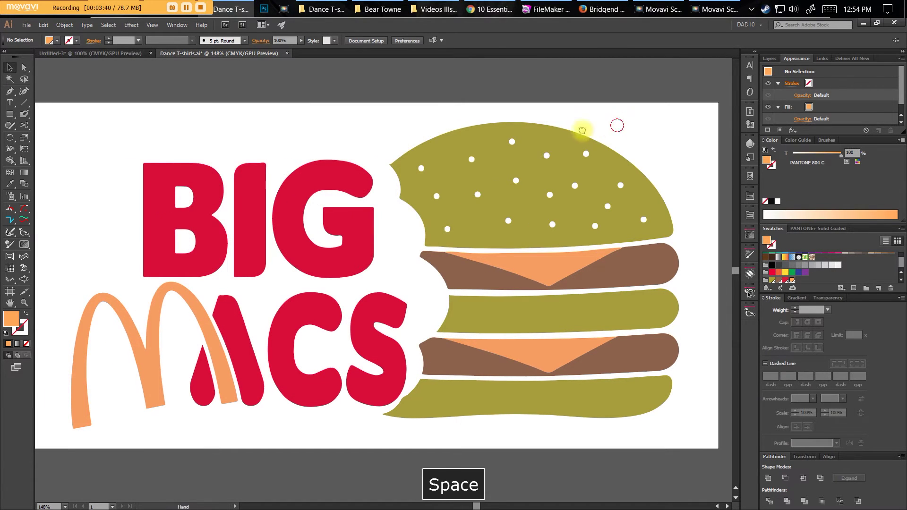
left_click_drag(582, 130, 515, 140)
key("a")
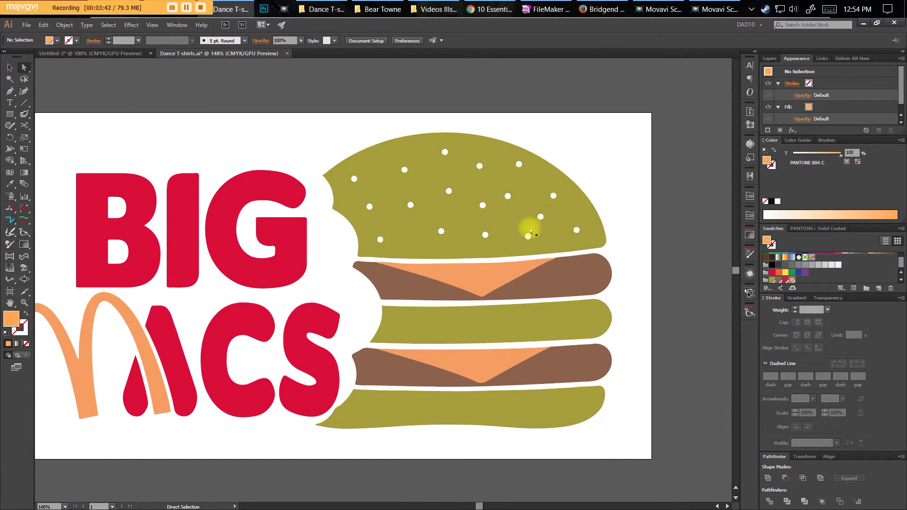
key("space")
left_click_drag(581, 158, 651, 146)
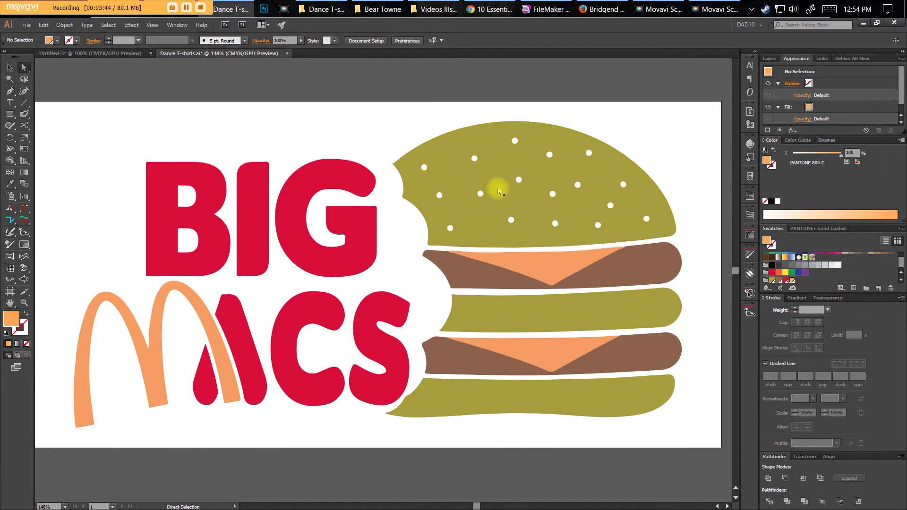